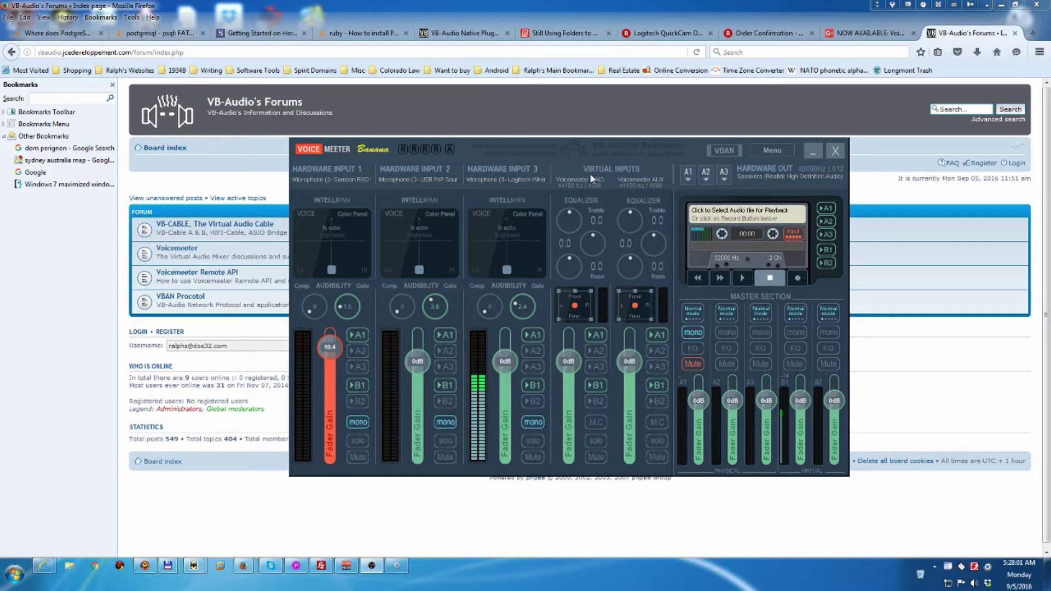
Enable 'MacroButtons: Run on Voicemeeter start' to launch the Strip 1, 2 and 3 Only panel.
{"action": "left_click", "coordinate": [770, 152]}
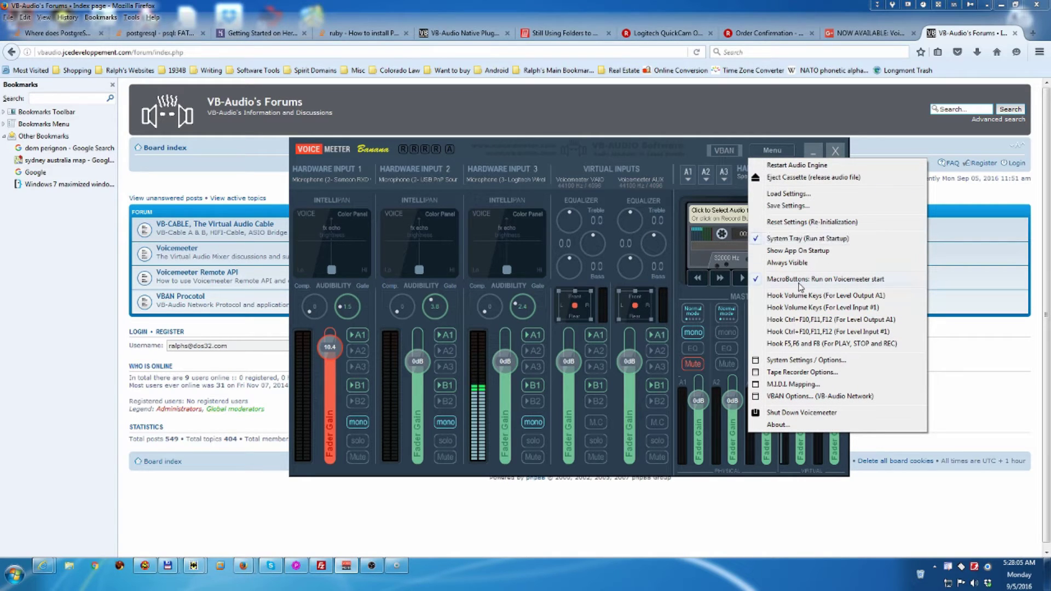
{"action": "left_click", "coordinate": [776, 280]}
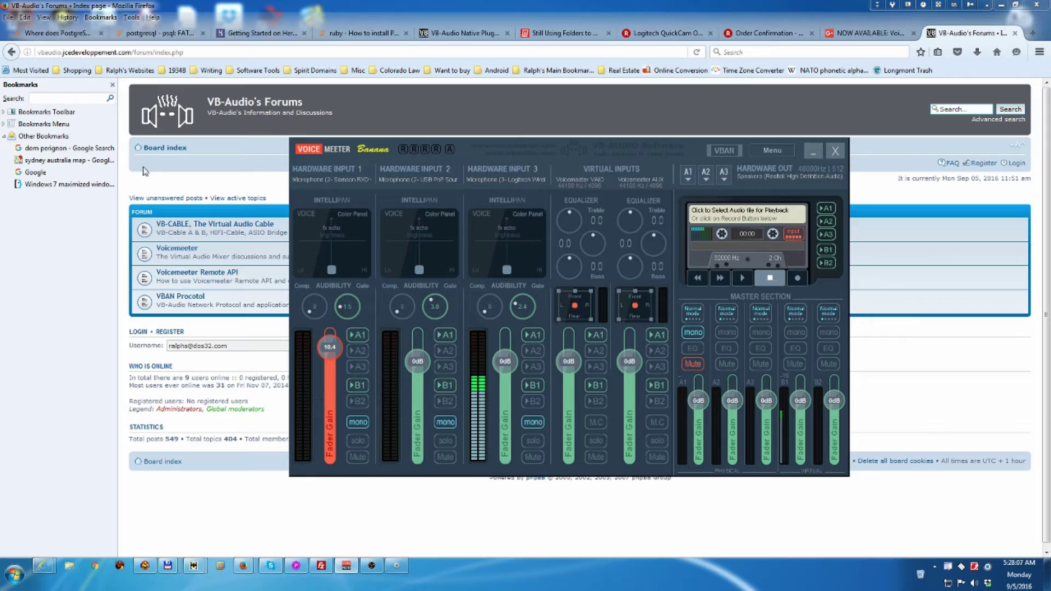
{"action": "left_click", "coordinate": [766, 150]}
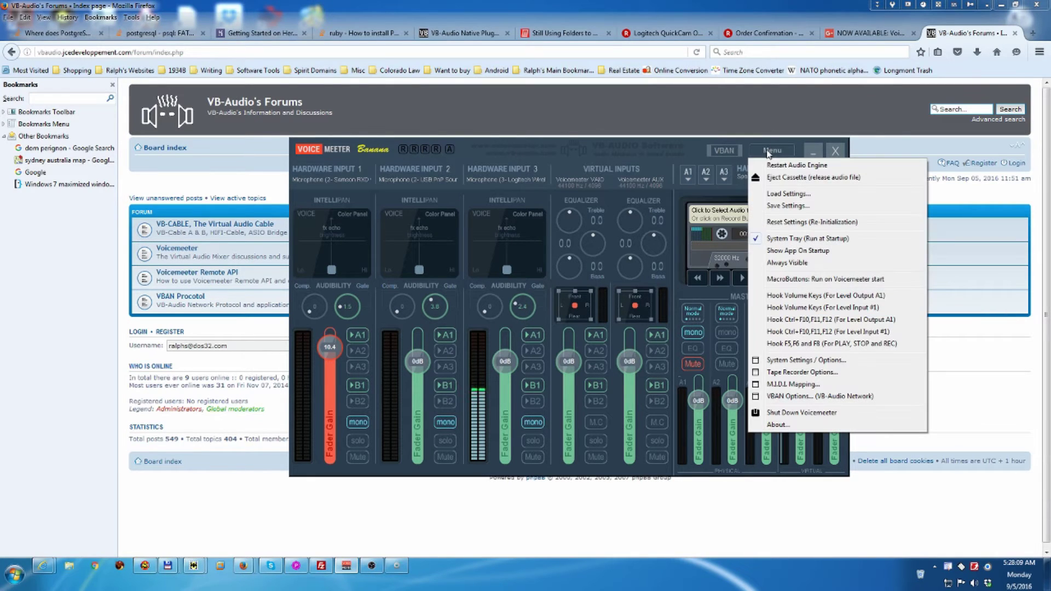
{"action": "left_click", "coordinate": [797, 280]}
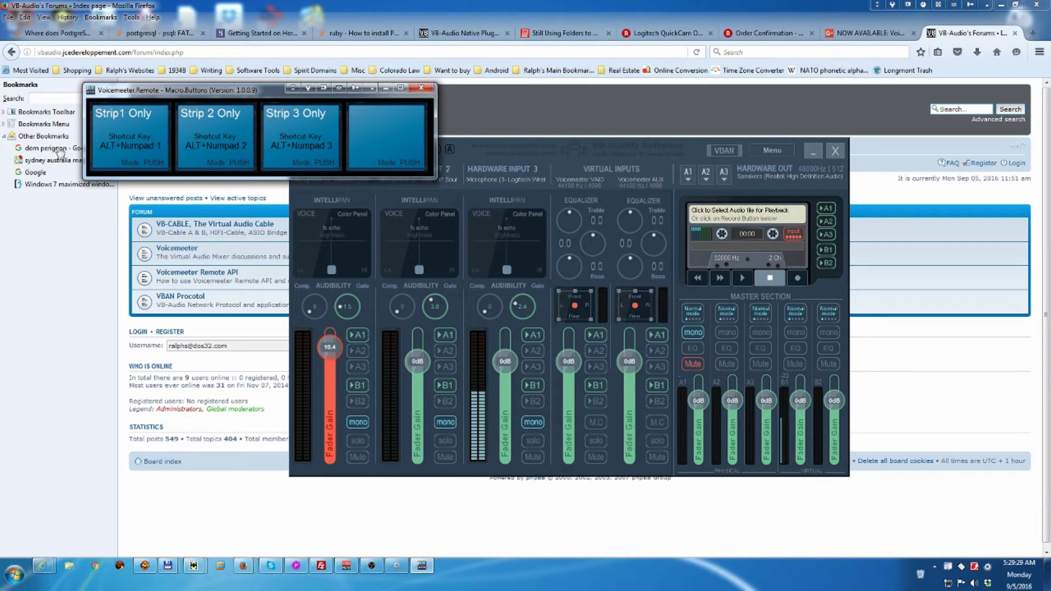
Test Strip1, Strip 2 and Strip 3 Only buttons, then ALT+Numpad 1 and ALT+Numpad 3.
{"action": "left_click", "coordinate": [120, 140]}
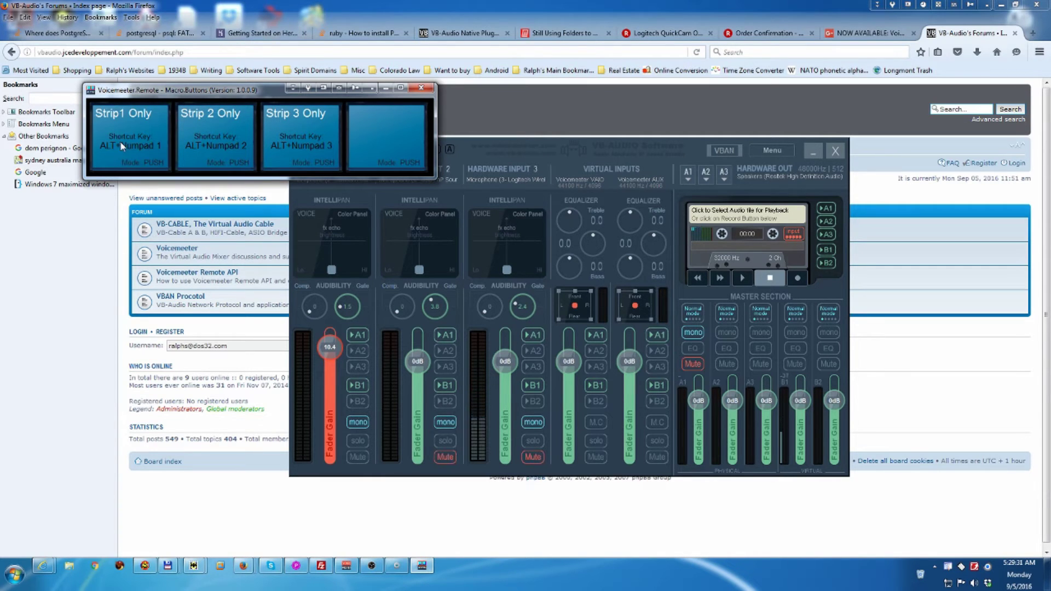
{"action": "left_click", "coordinate": [226, 143]}
{"action": "left_click", "coordinate": [303, 148]}
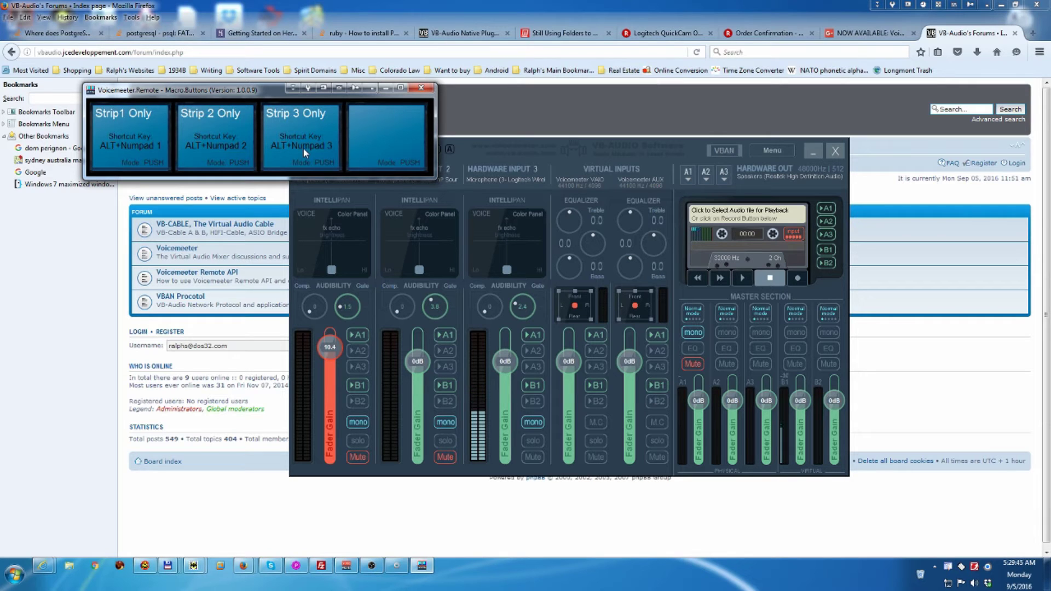
{"action": "key", "text": "alt+KP_1"}
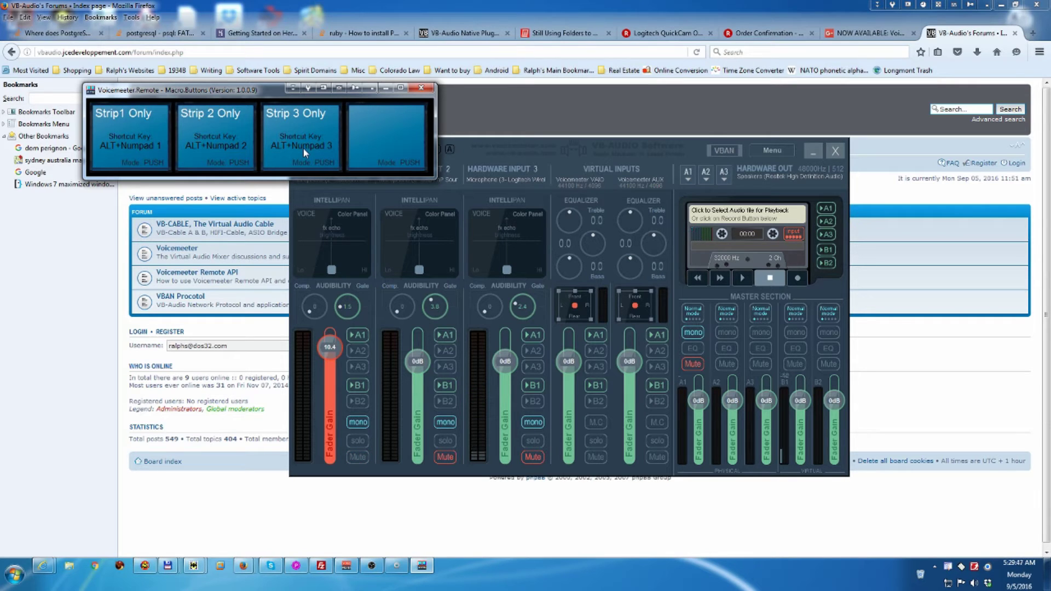
{"action": "key", "text": "alt+KP_3"}
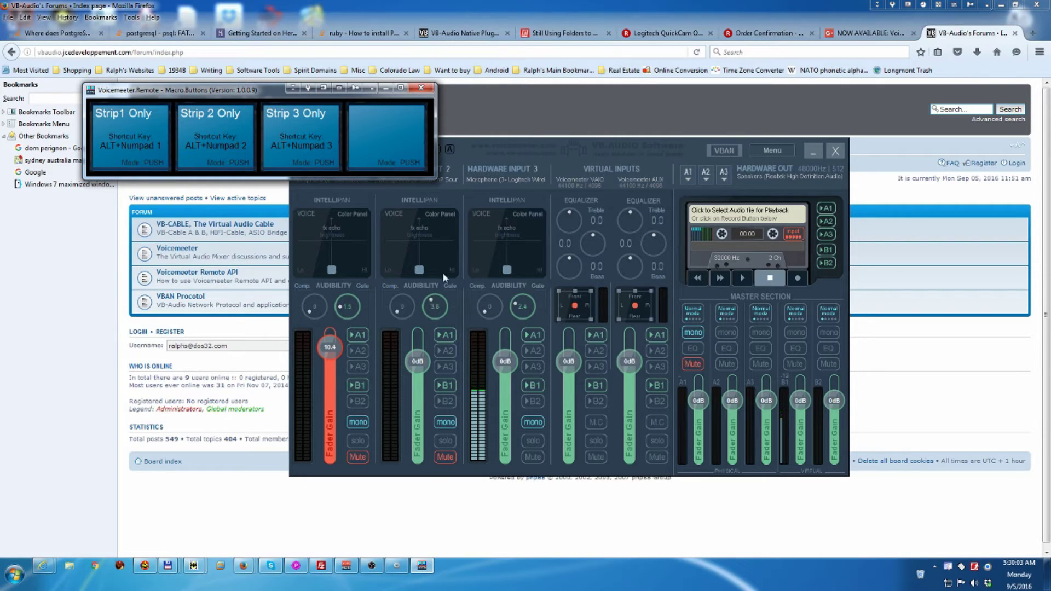
{"action": "left_click", "coordinate": [447, 457]}
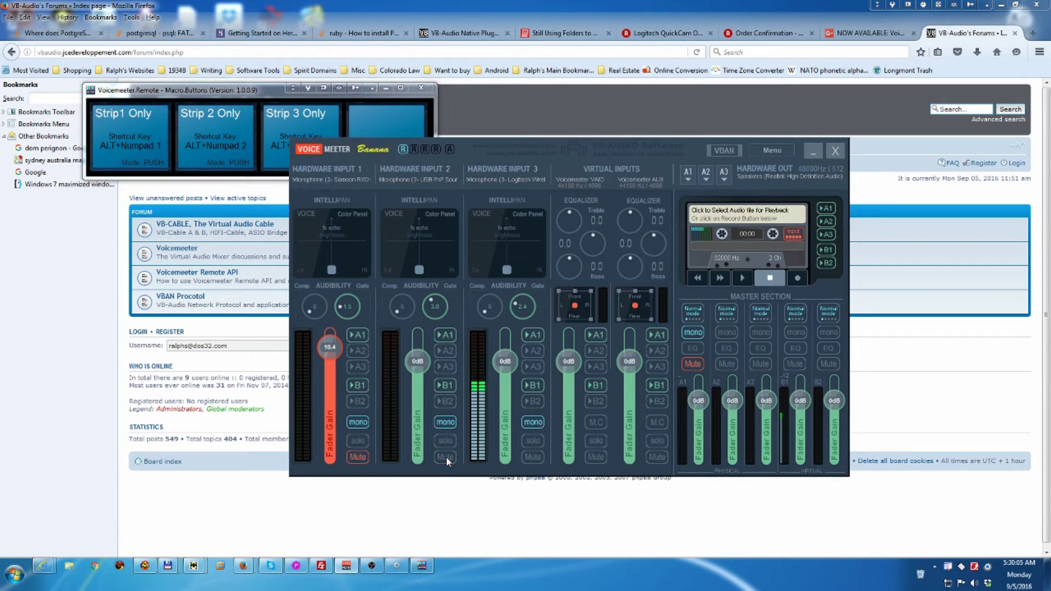
{"action": "left_click", "coordinate": [532, 457]}
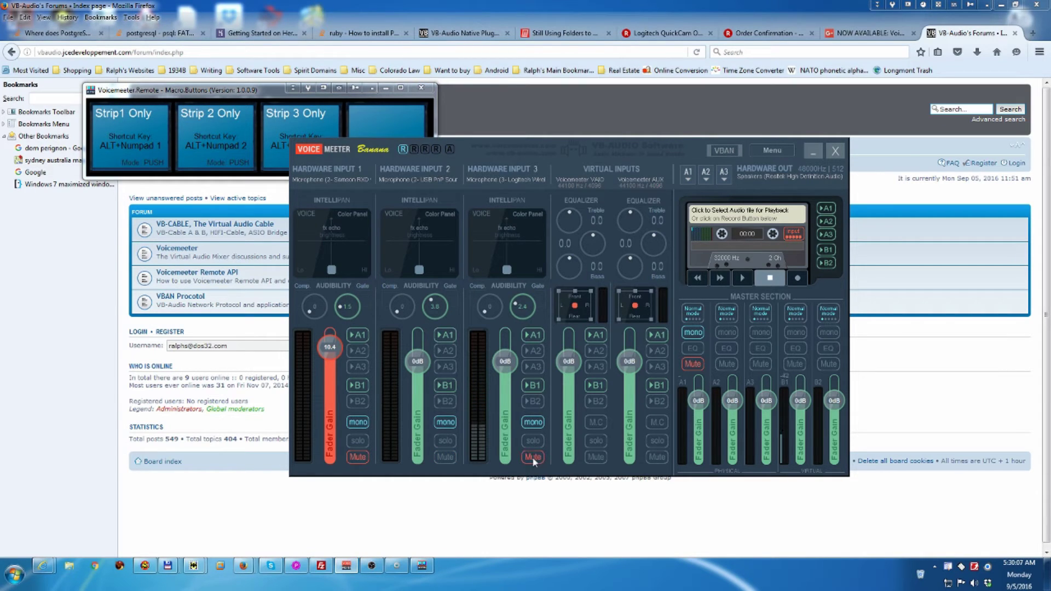
{"action": "left_click", "coordinate": [446, 456]}
{"action": "left_click", "coordinate": [532, 457]}
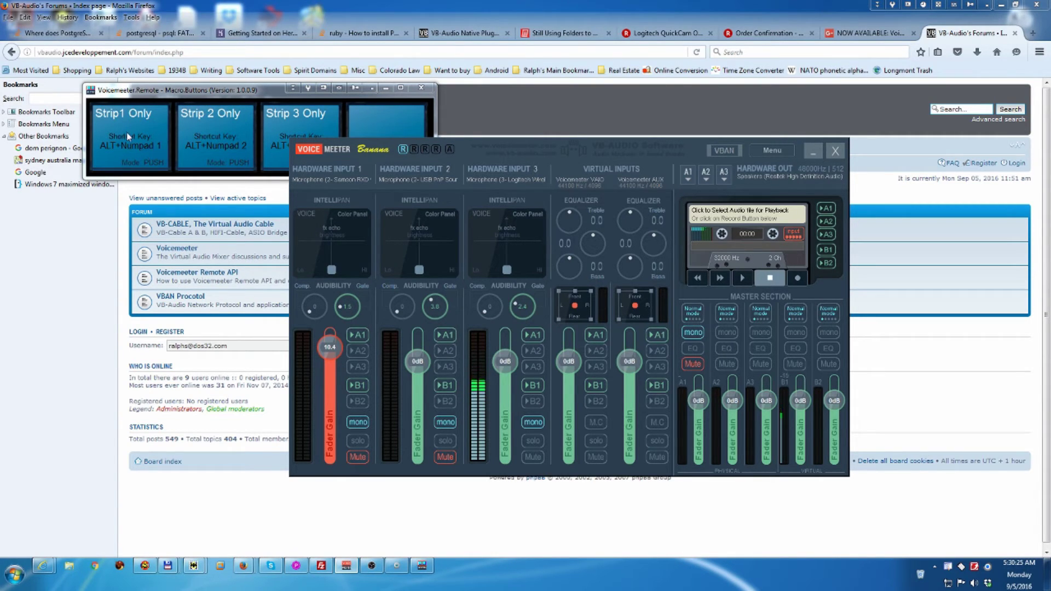
{"action": "right_click", "coordinate": [126, 132]}
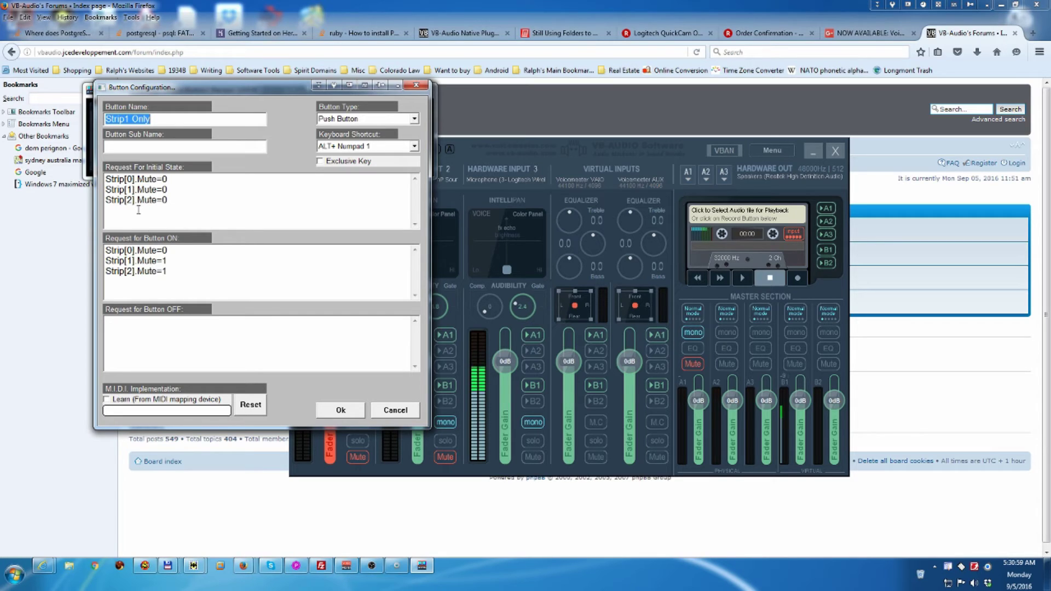
{"action": "left_click", "coordinate": [168, 250]}
{"action": "mouse_move", "coordinate": [262, 85]}
{"action": "left_mouse_down"}
{"action": "mouse_move", "coordinate": [850, 133]}
{"action": "mouse_move", "coordinate": [829, 104]}
{"action": "left_mouse_up"}
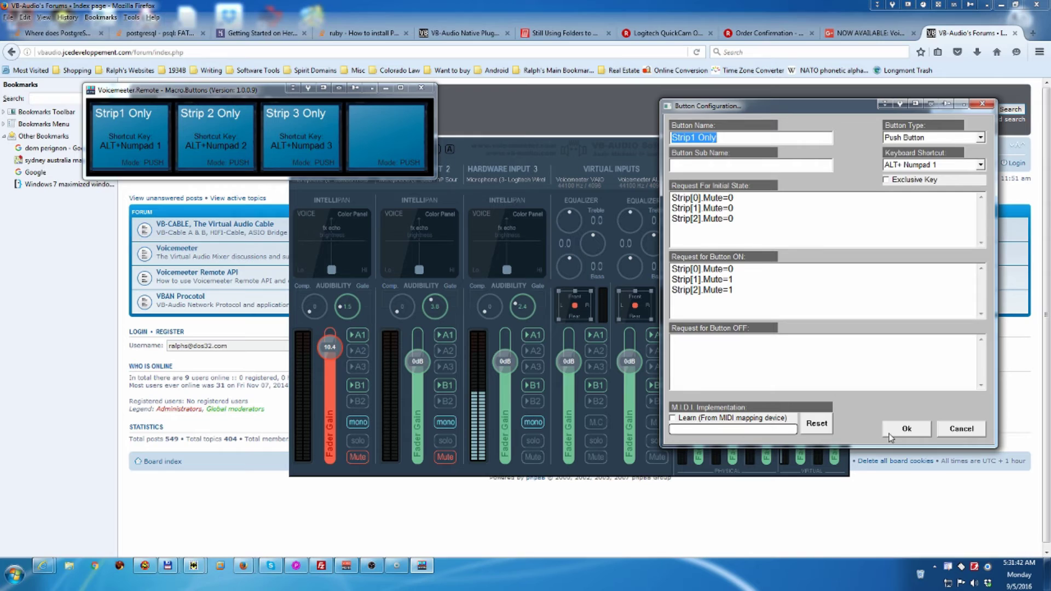
{"action": "left_click", "coordinate": [907, 427]}
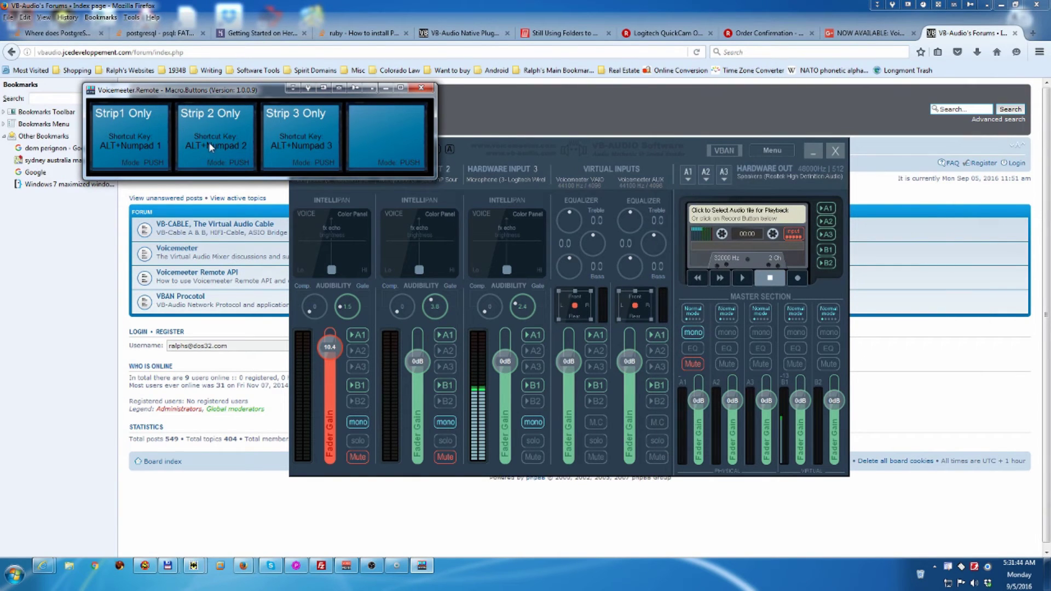
{"action": "right_click", "coordinate": [208, 142]}
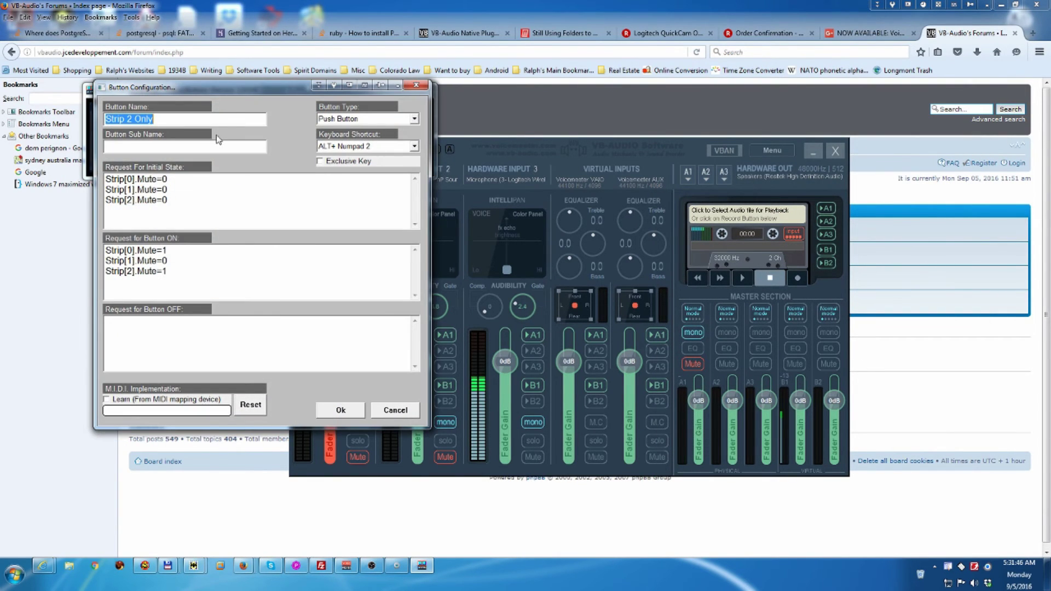
{"action": "mouse_move", "coordinate": [231, 90]}
{"action": "left_mouse_down"}
{"action": "mouse_move", "coordinate": [808, 152]}
{"action": "mouse_move", "coordinate": [735, 133]}
{"action": "left_mouse_up"}
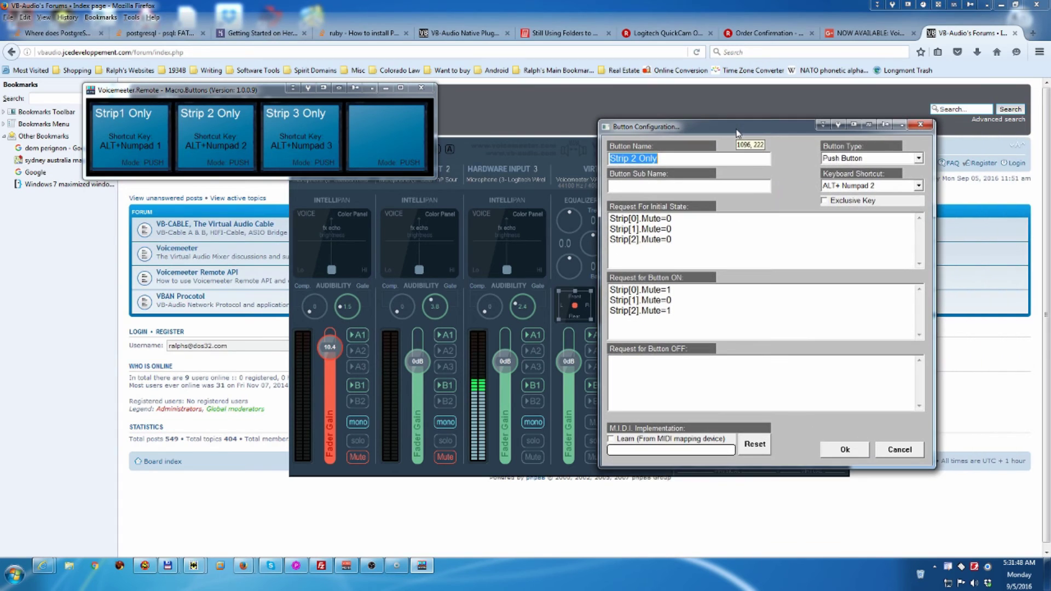
{"action": "left_click", "coordinate": [674, 289]}
{"action": "left_click", "coordinate": [839, 452]}
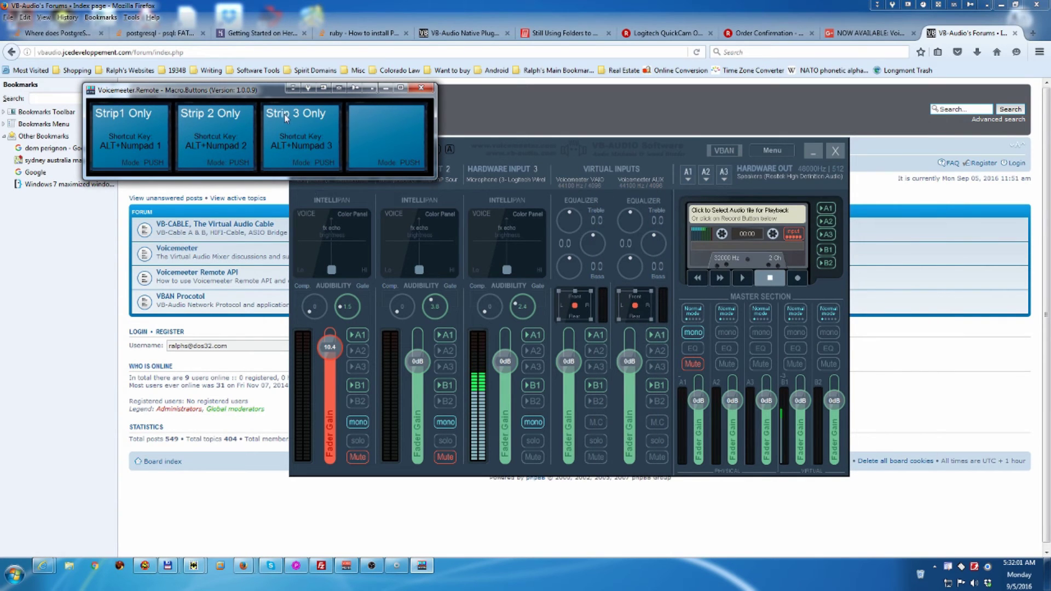
{"action": "right_click", "coordinate": [285, 128]}
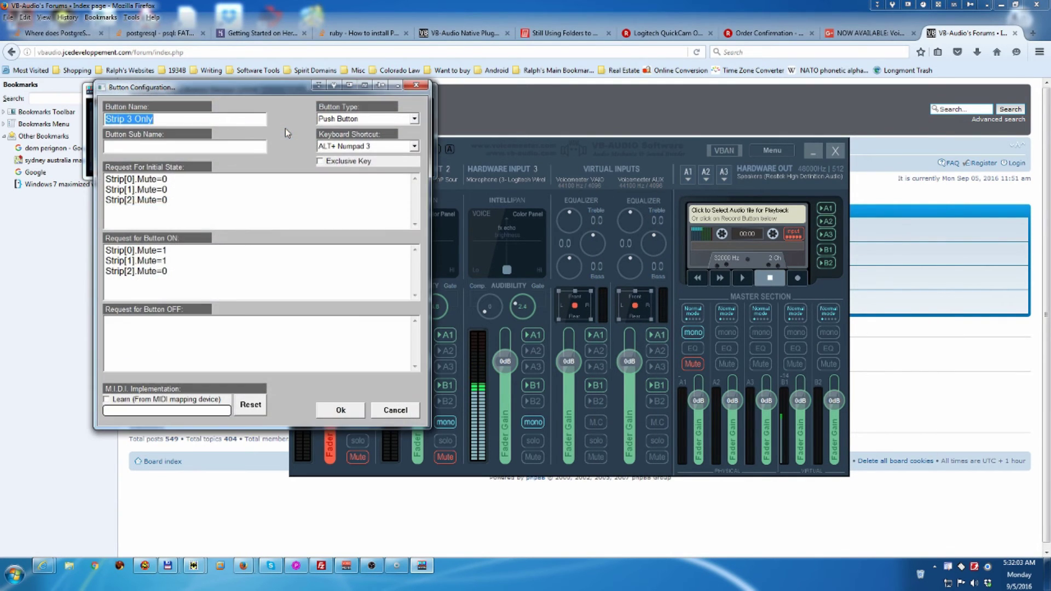
{"action": "left_click", "coordinate": [334, 408]}
{"action": "left_click", "coordinate": [468, 319]}
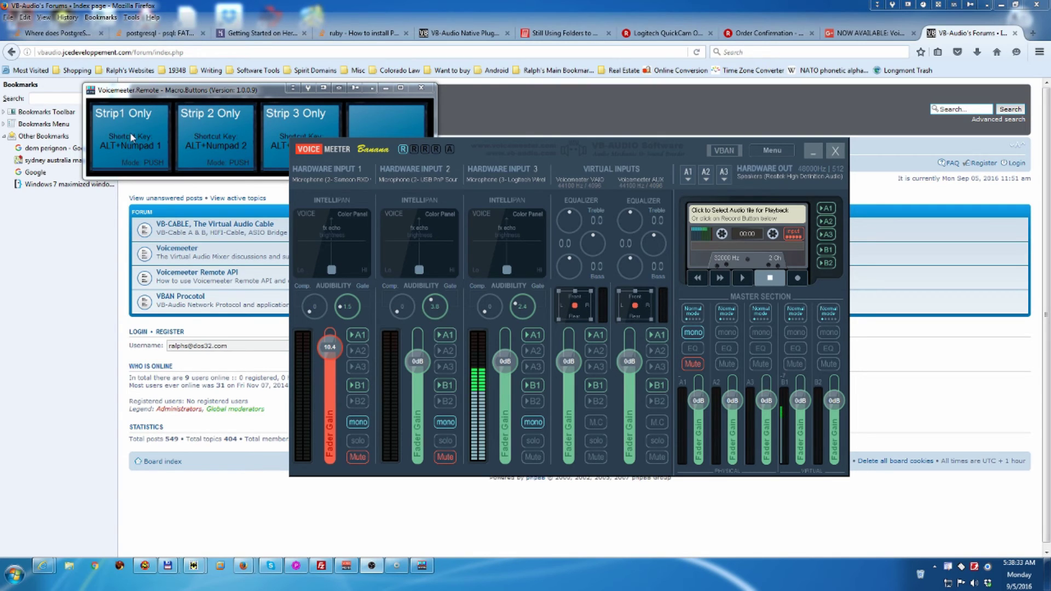
Set the Strip1 Only button's keyboard shortcut to CTRL+ Numpad 1 and save.
{"action": "right_click", "coordinate": [120, 125]}
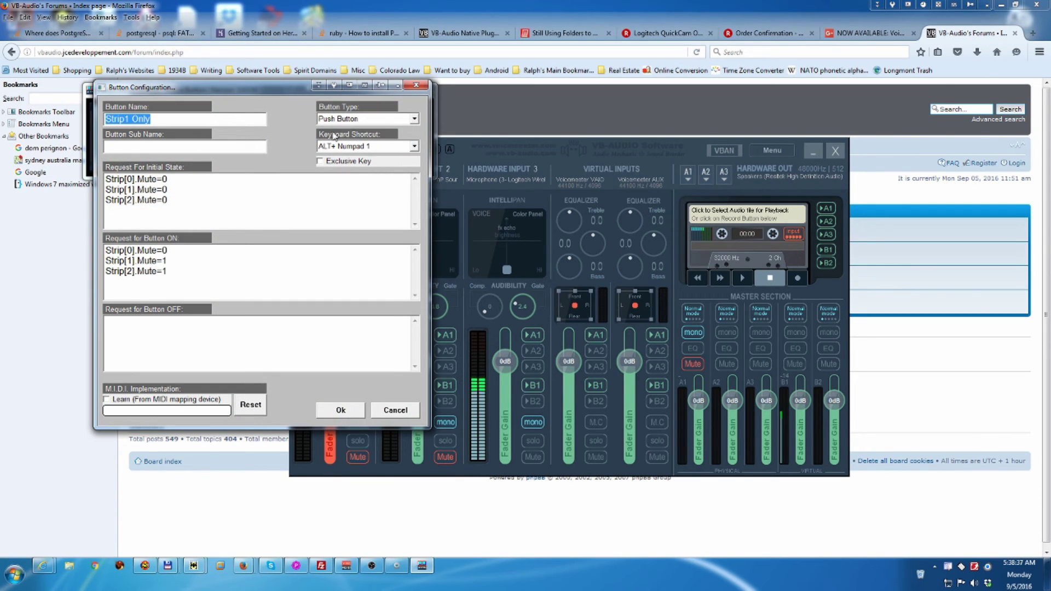
{"action": "left_click", "coordinate": [415, 147]}
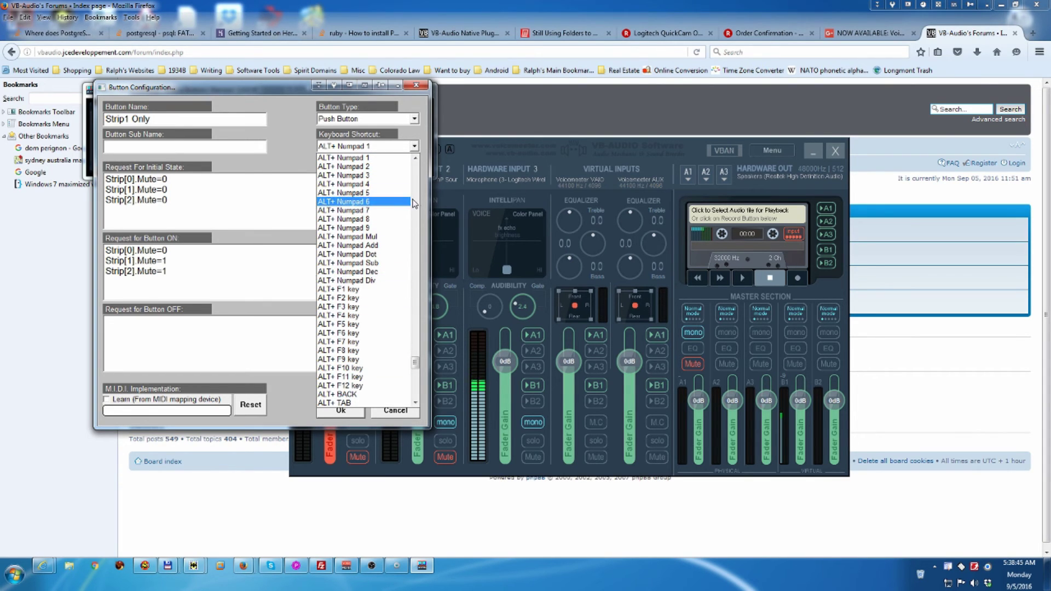
{"action": "scroll", "coordinate": [416, 204], "scroll_direction": "up", "scroll_amount": 5}
{"action": "scroll", "coordinate": [416, 203], "scroll_direction": "up", "scroll_amount": 5}
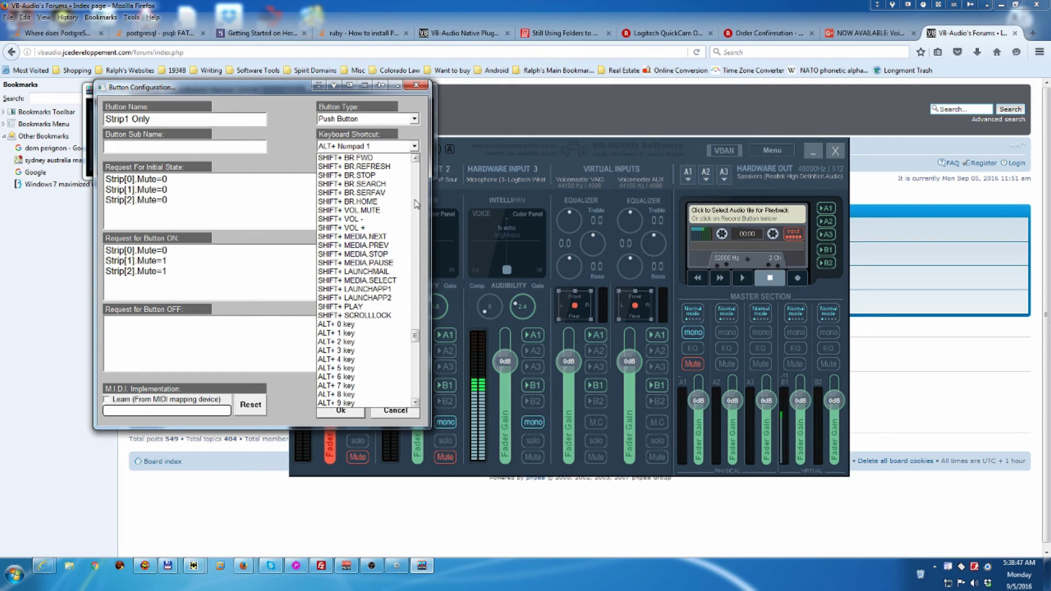
{"action": "scroll", "coordinate": [415, 204], "scroll_direction": "up", "scroll_amount": 3}
{"action": "scroll", "coordinate": [416, 204], "scroll_direction": "up", "scroll_amount": 3}
{"action": "scroll", "coordinate": [416, 204], "scroll_direction": "up", "scroll_amount": 3}
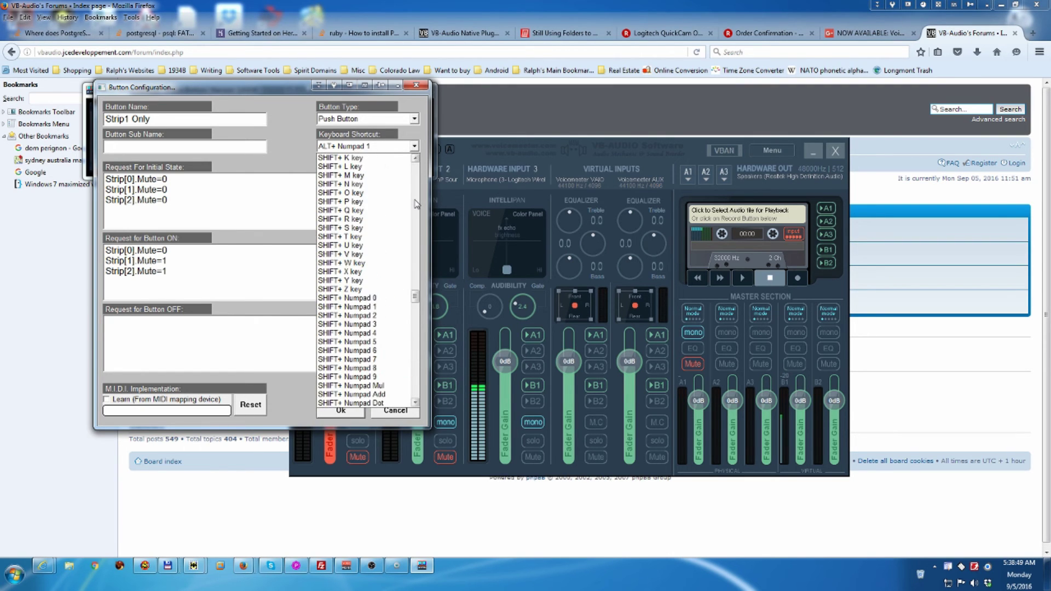
{"action": "scroll", "coordinate": [416, 204], "scroll_direction": "up", "scroll_amount": 9}
{"action": "scroll", "coordinate": [415, 203], "scroll_direction": "up", "scroll_amount": 3}
{"action": "scroll", "coordinate": [416, 203], "scroll_direction": "up", "scroll_amount": 3}
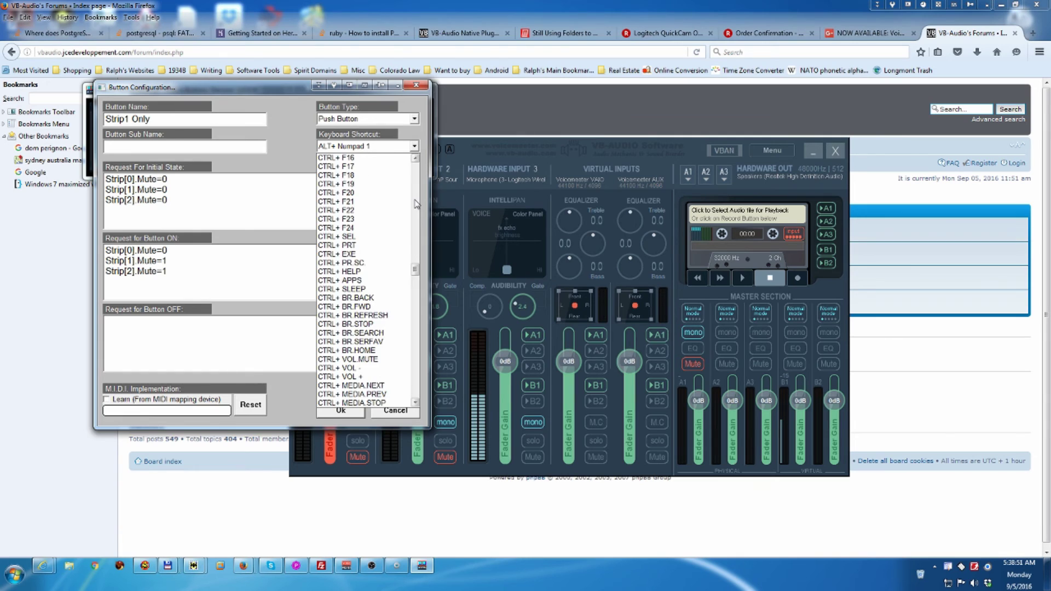
{"action": "scroll", "coordinate": [416, 204], "scroll_direction": "up", "scroll_amount": 3}
{"action": "scroll", "coordinate": [416, 204], "scroll_direction": "up", "scroll_amount": 3}
{"action": "scroll", "coordinate": [416, 203], "scroll_direction": "up", "scroll_amount": 1}
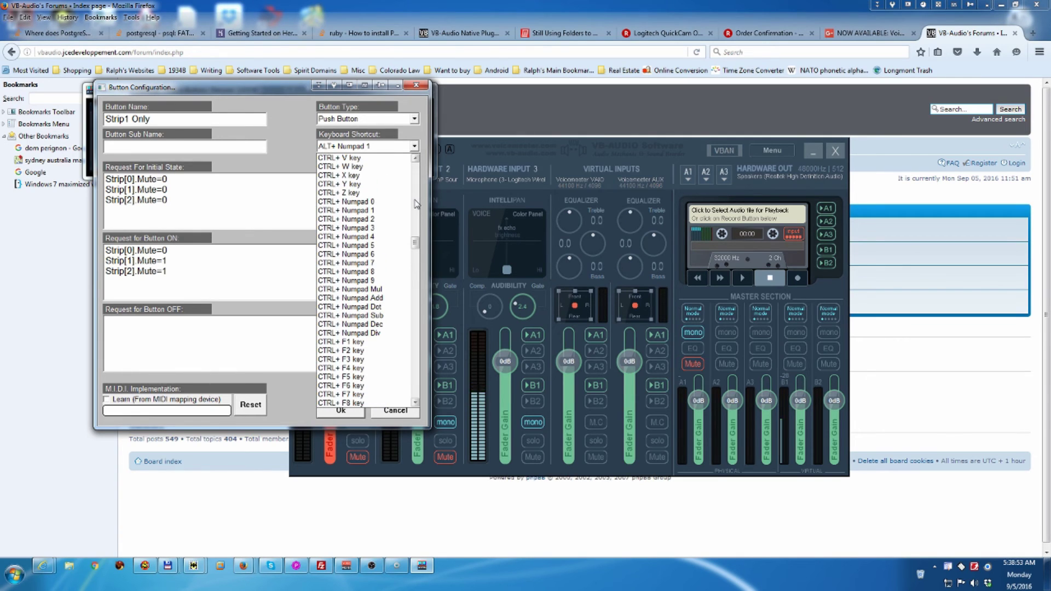
{"action": "left_click", "coordinate": [332, 211]}
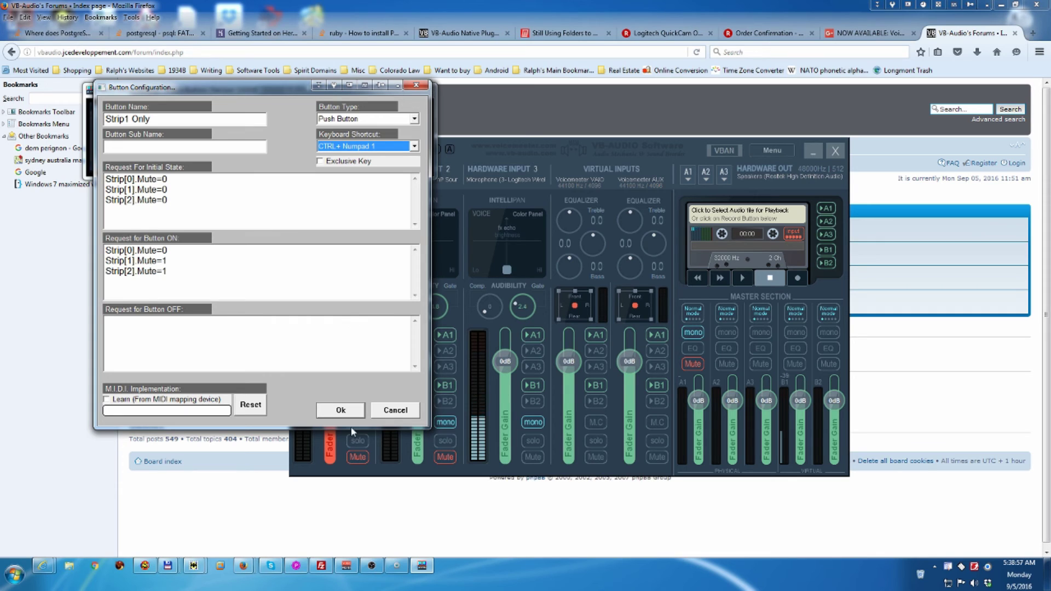
{"action": "left_click", "coordinate": [343, 410]}
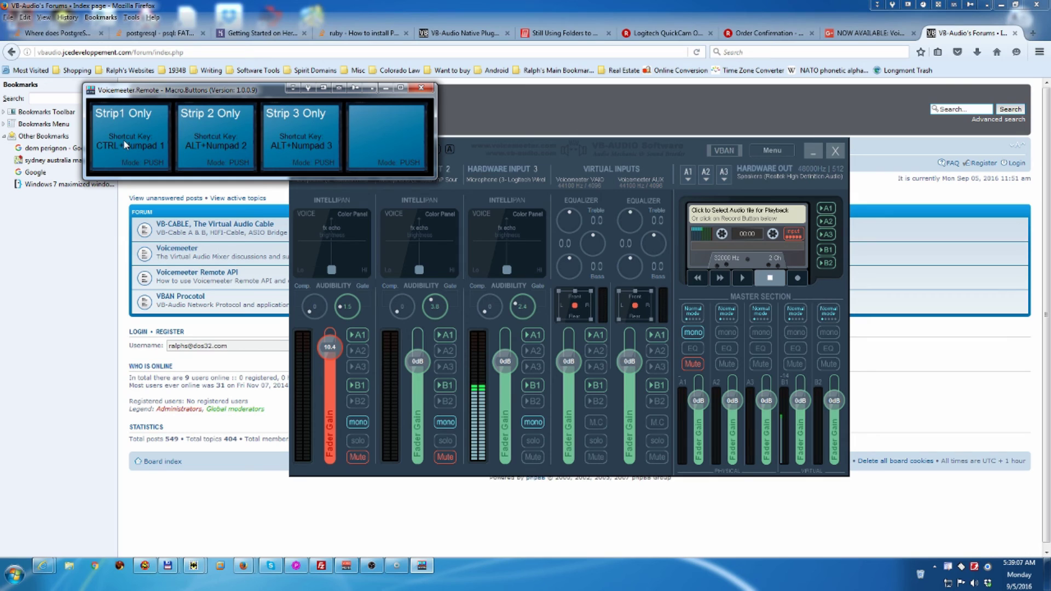
Run Strip1 Only, then Strip 3 Only, leaving hardware input 3 unmuted.
{"action": "left_click", "coordinate": [123, 139]}
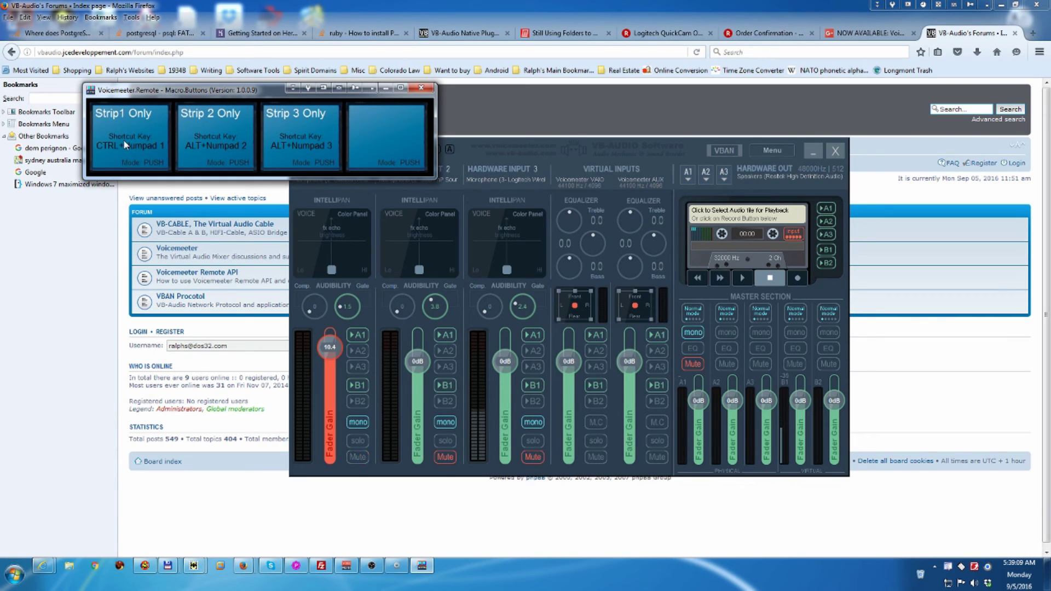
{"action": "left_click", "coordinate": [327, 148]}
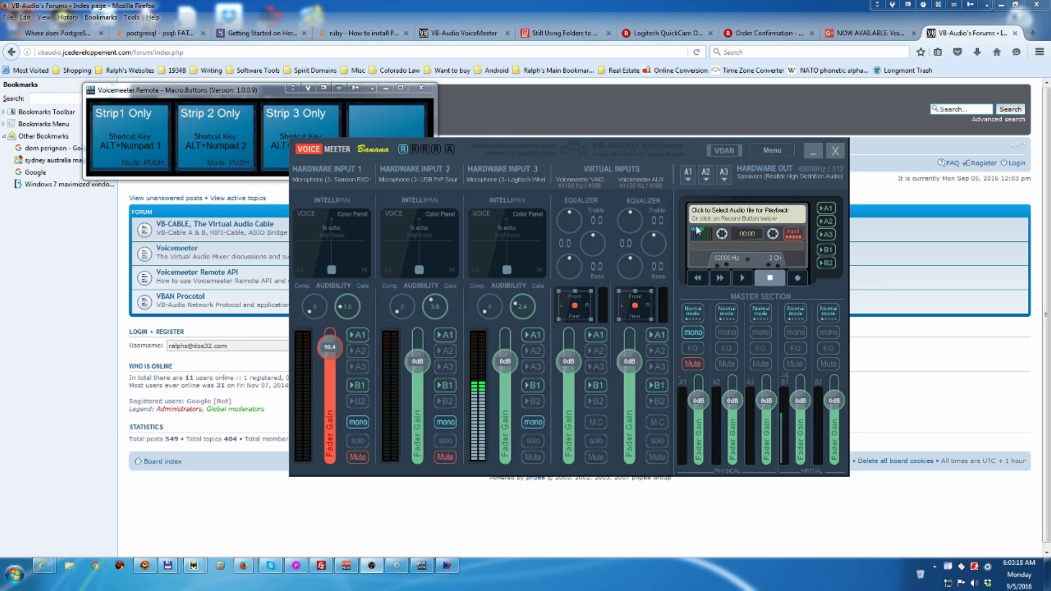
Show the About window with version 2.0.3.0 from the Voicemeeter menu.
{"action": "left_click", "coordinate": [759, 156]}
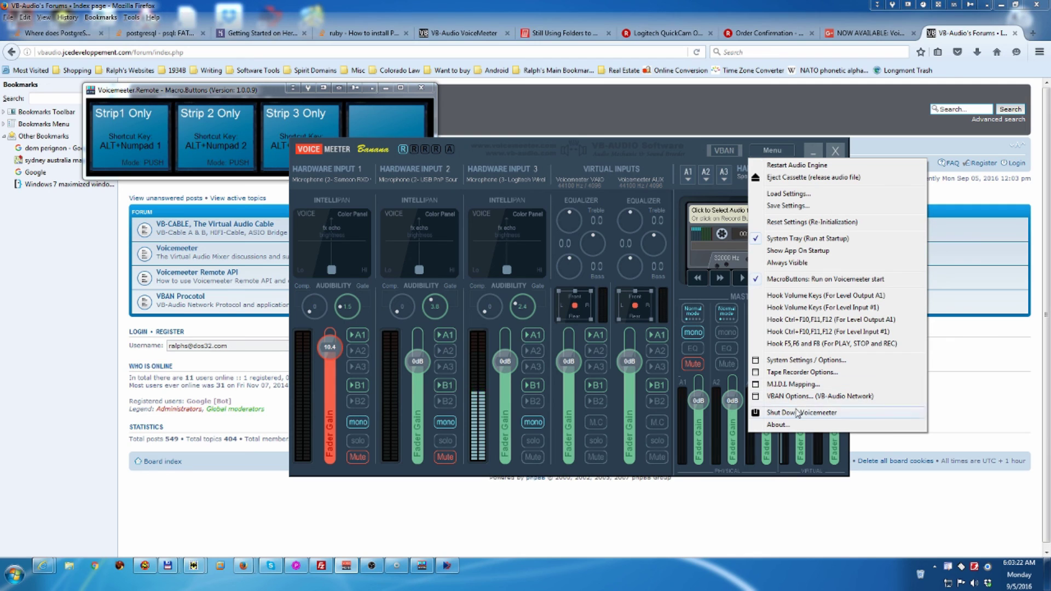
{"action": "left_click", "coordinate": [772, 425]}
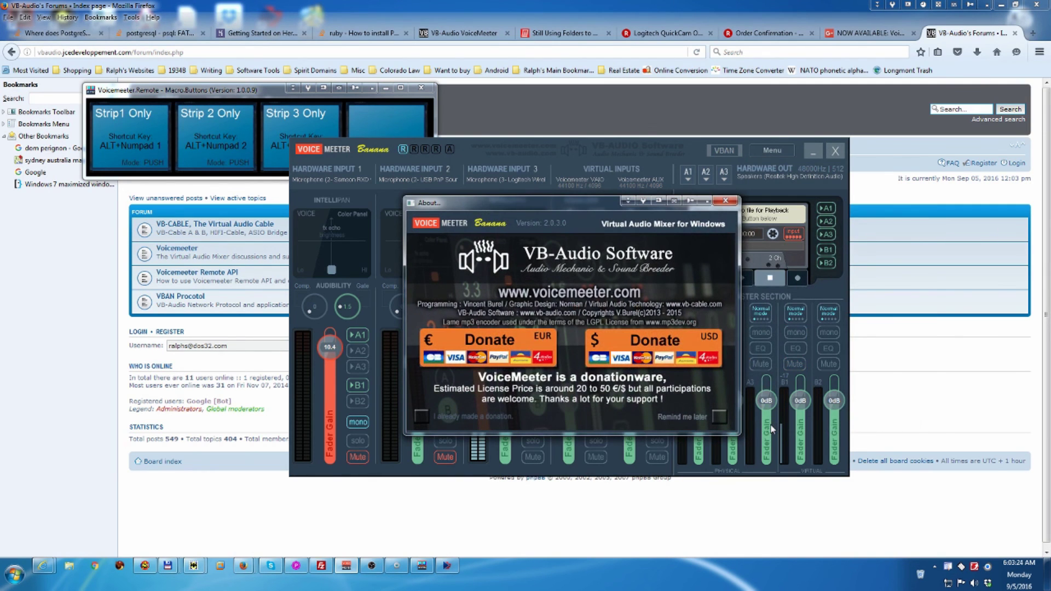